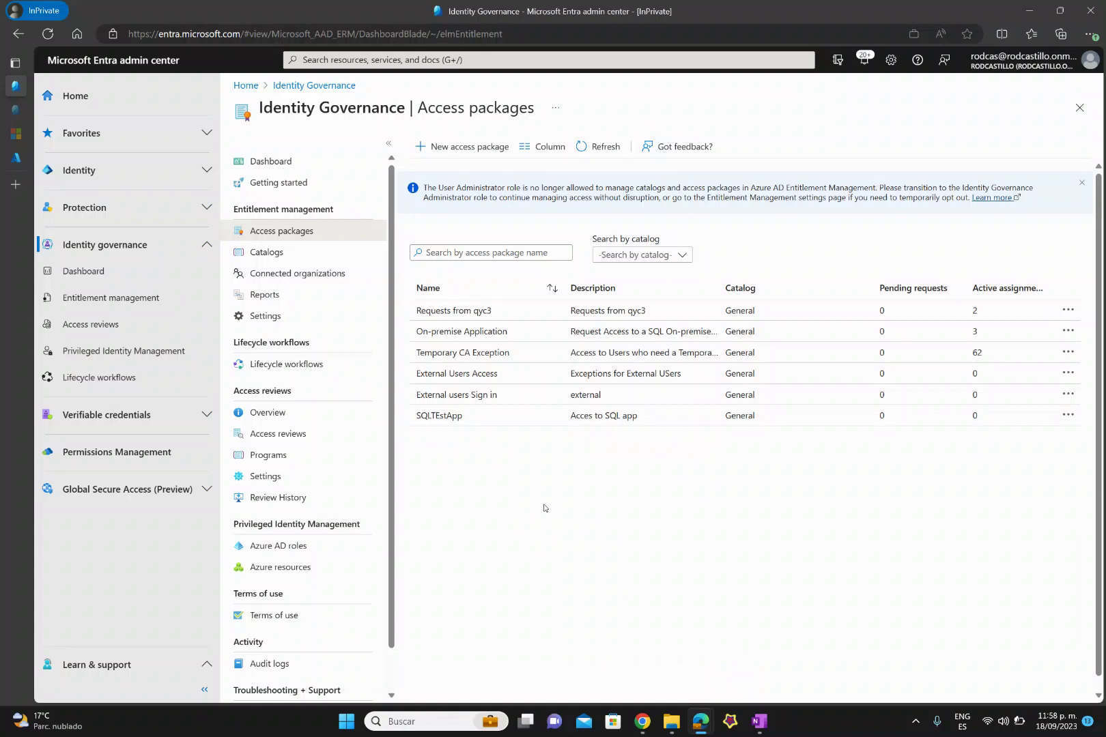
Review the On-premise Application access package's resource roles and open its Initial Policy for editing at the custom extensions
{"action": "left_click", "coordinate": [484, 335]}
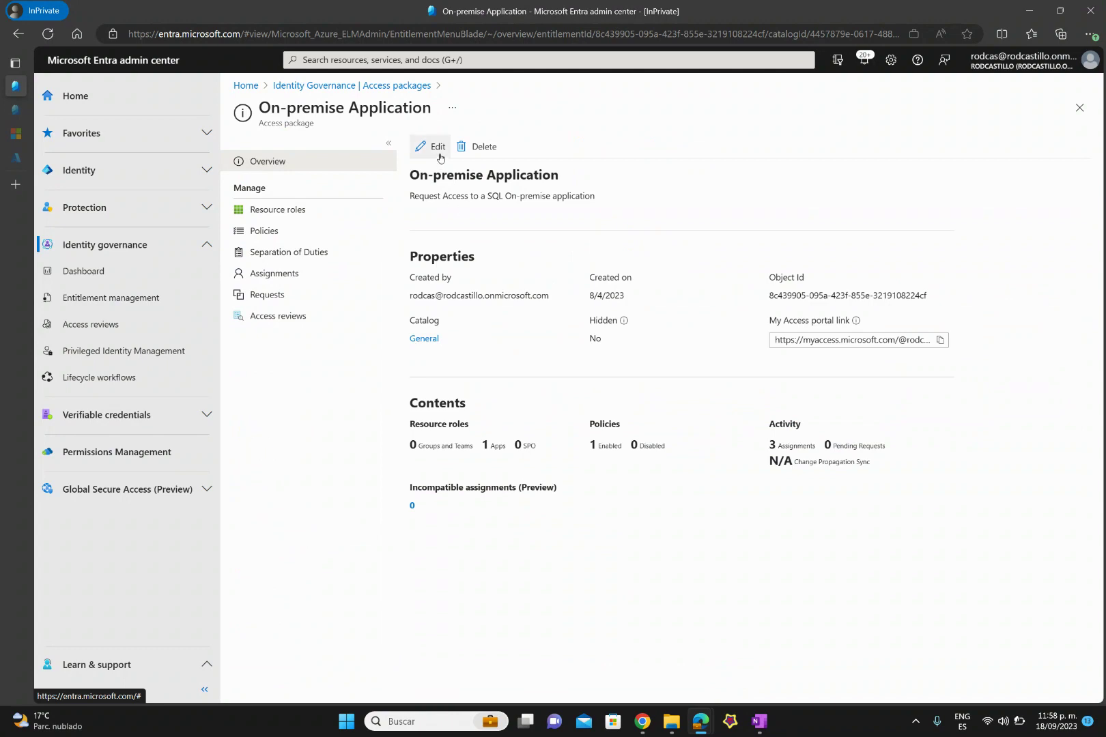
{"action": "left_click", "coordinate": [301, 217]}
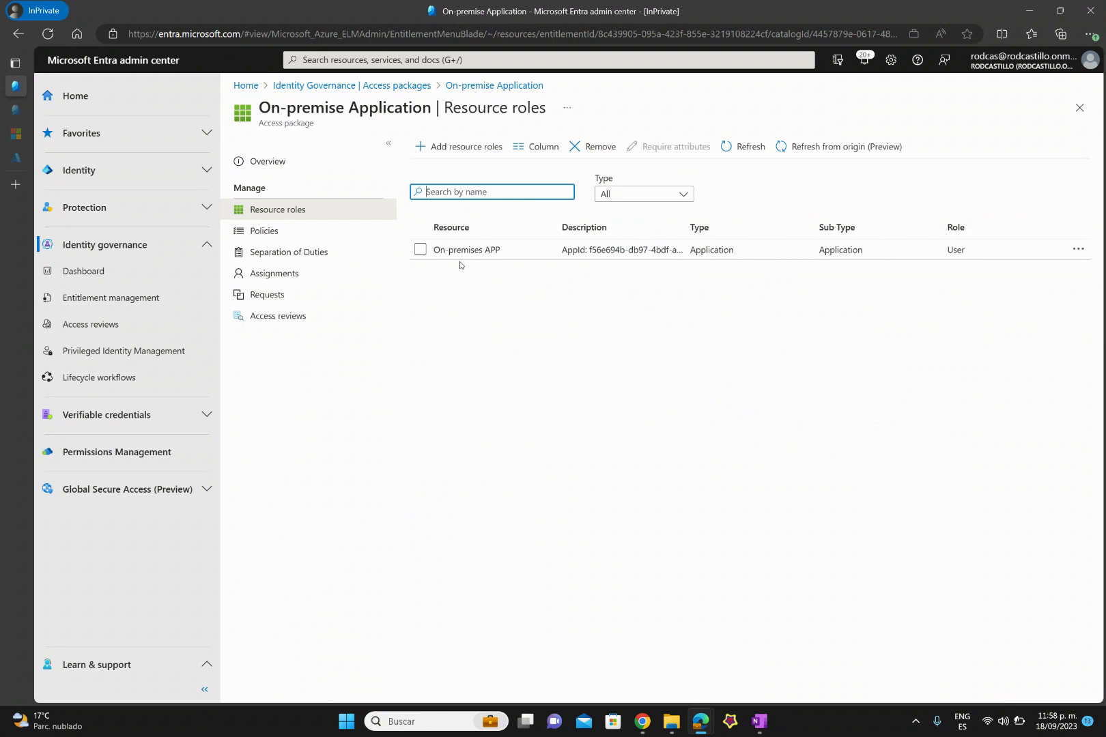
{"action": "left_click", "coordinate": [266, 232]}
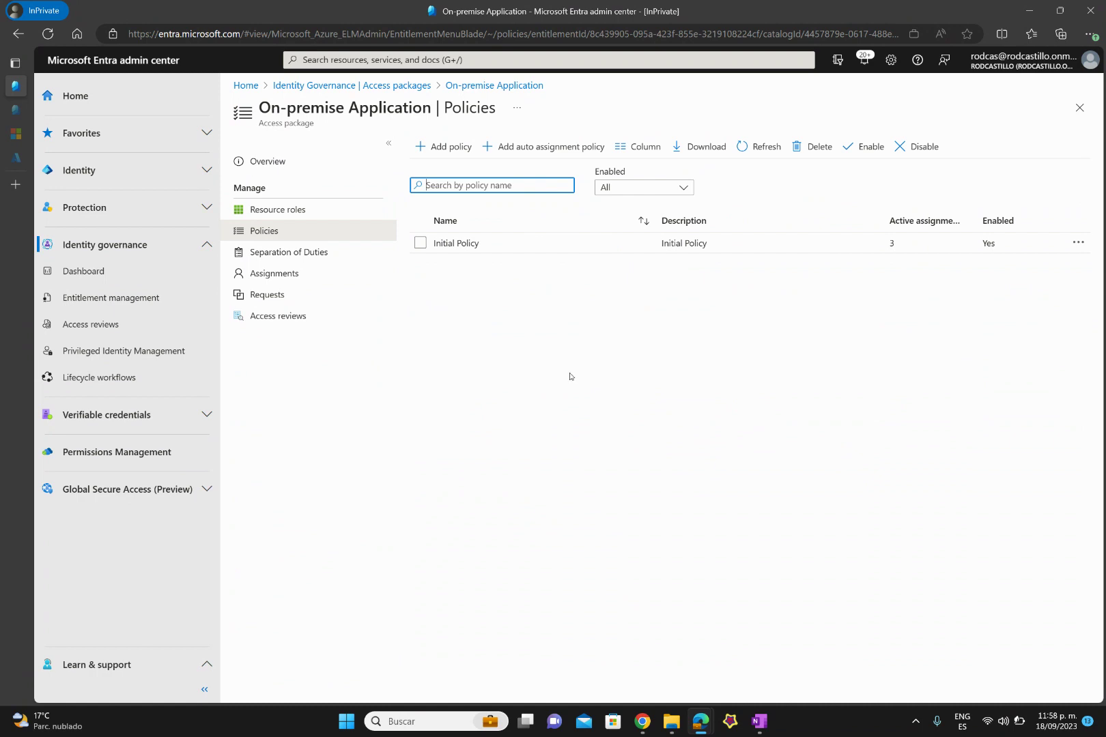
{"action": "left_click", "coordinate": [460, 252]}
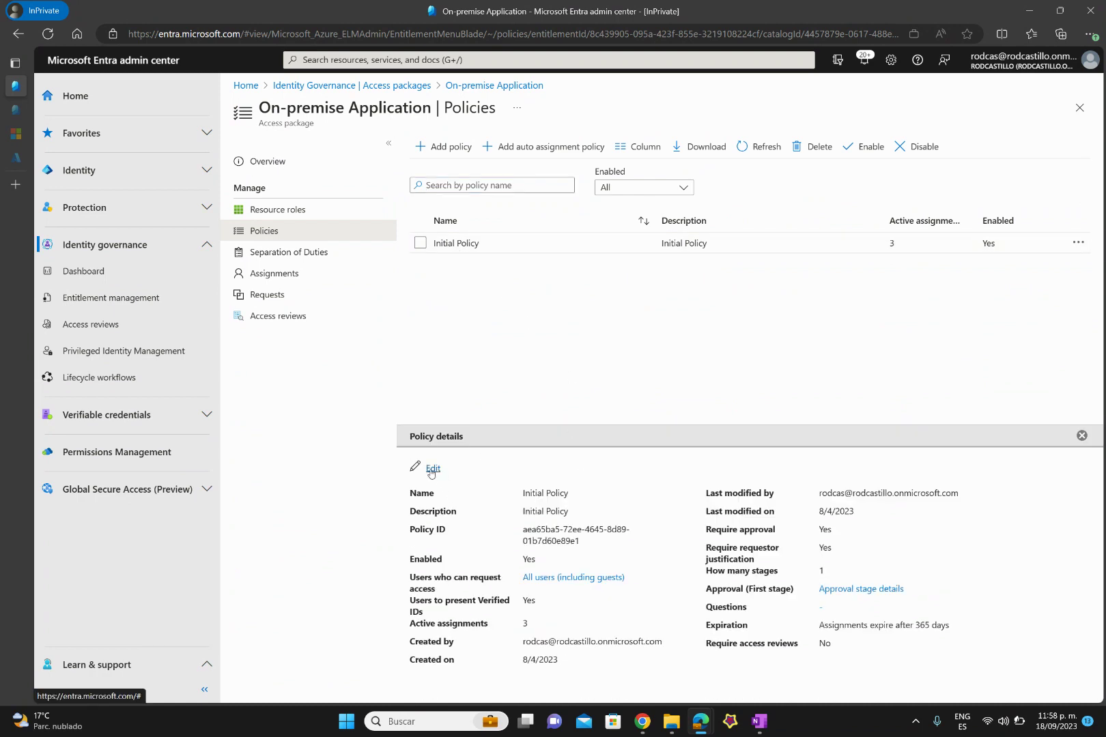
{"action": "left_click", "coordinate": [432, 469]}
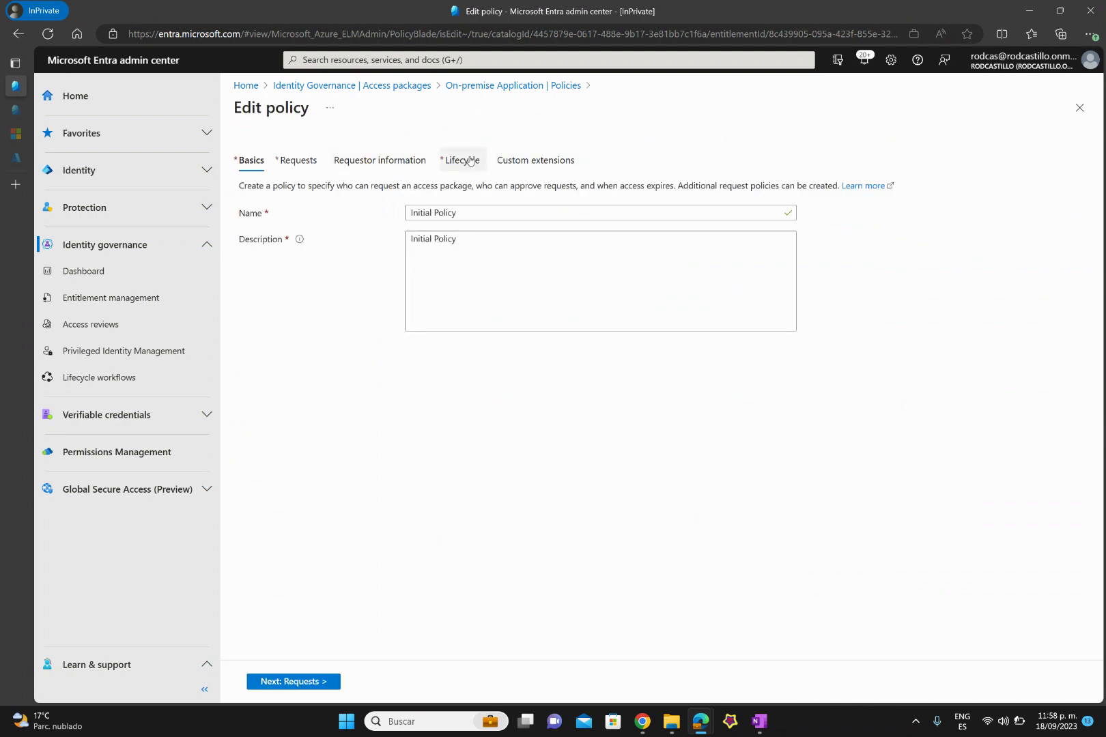
{"action": "left_click", "coordinate": [513, 164]}
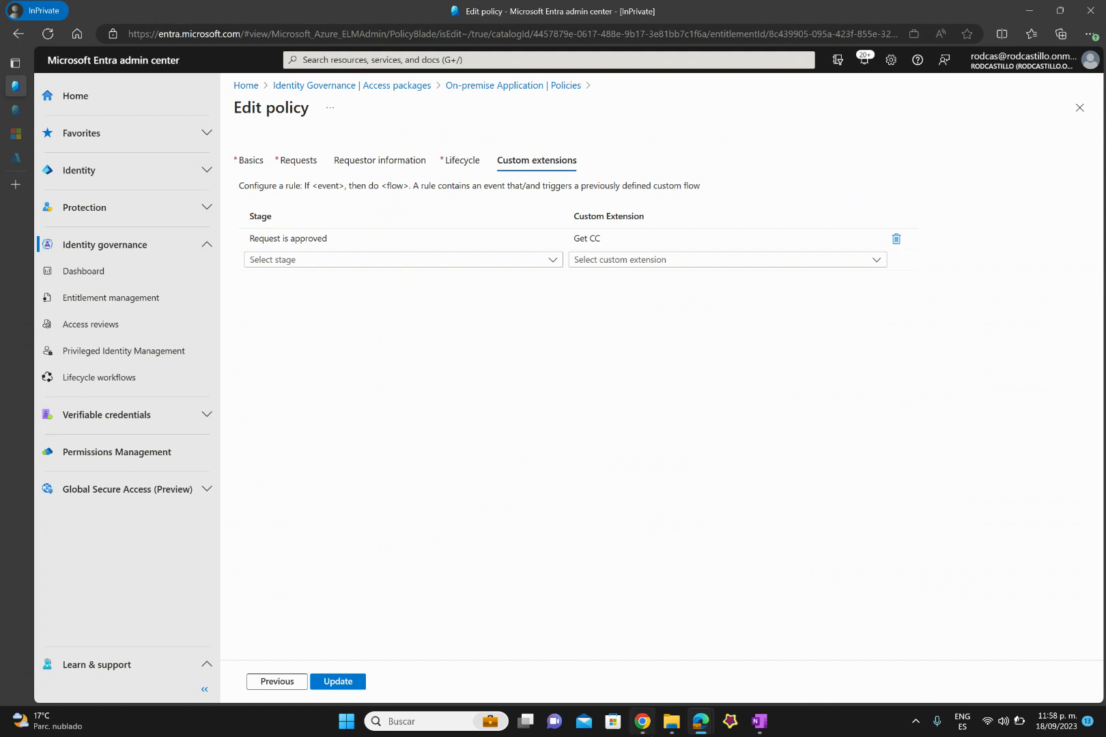
Switch to the requester's My Access window and request the On-premise Application package with the business justification "need access"
{"action": "mouse_move", "coordinate": [703, 731]}
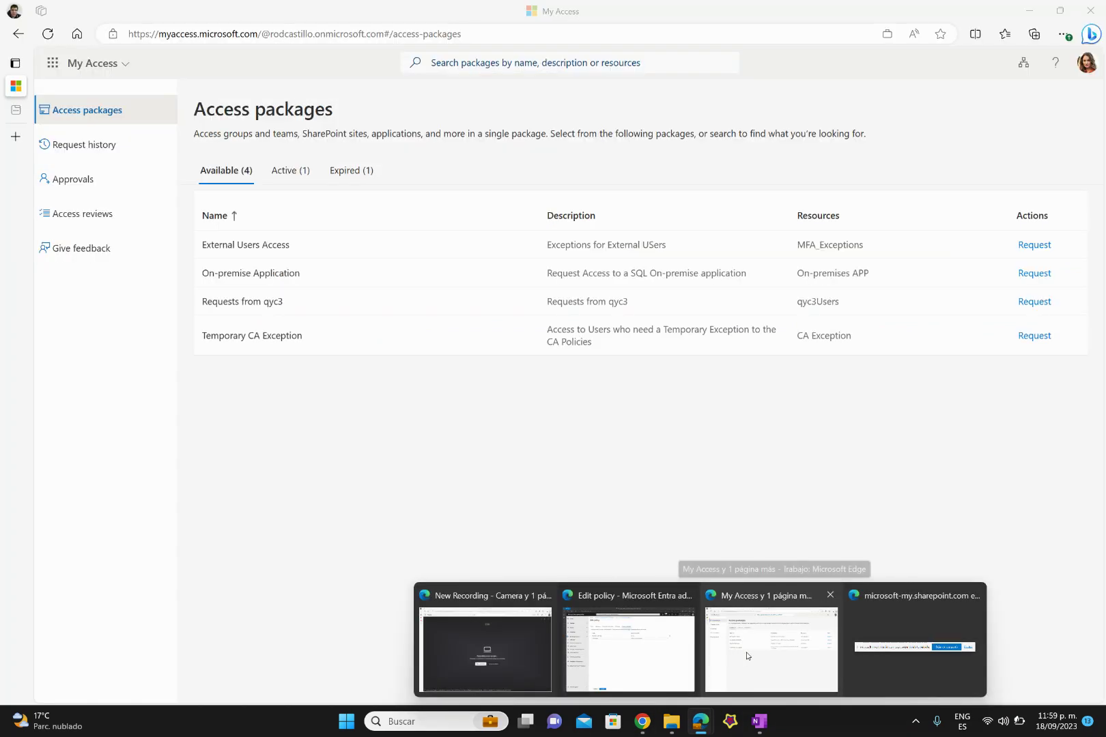
{"action": "left_click", "coordinate": [746, 656]}
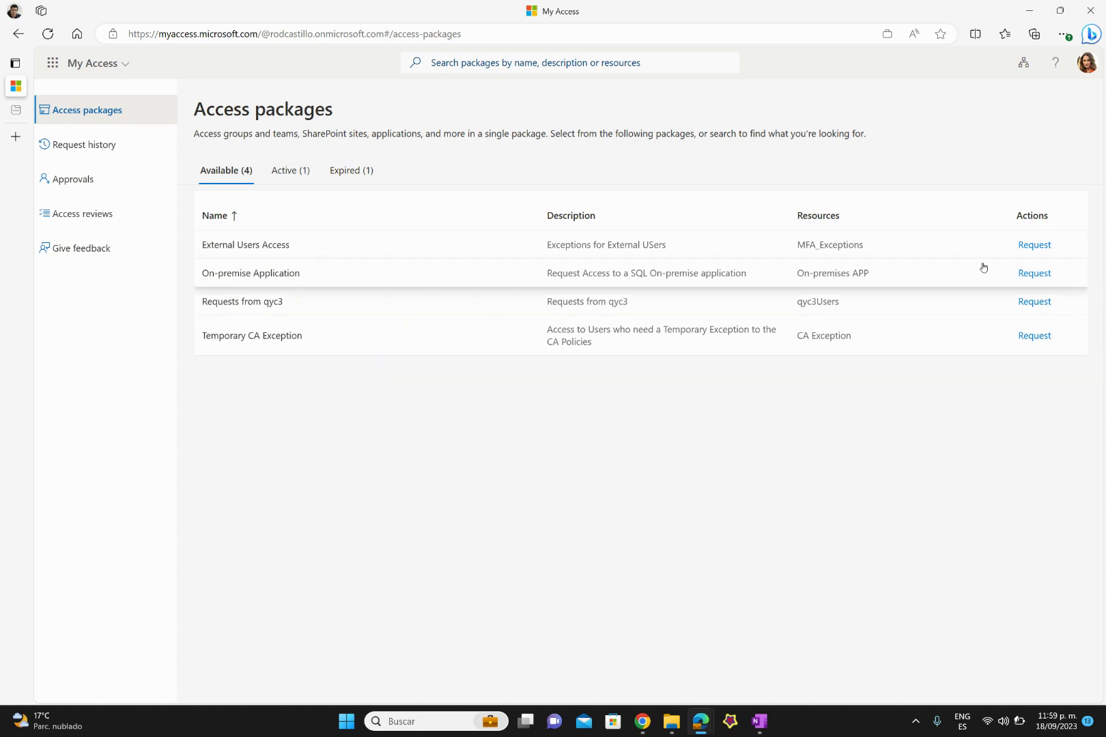
{"action": "left_click", "coordinate": [1029, 274]}
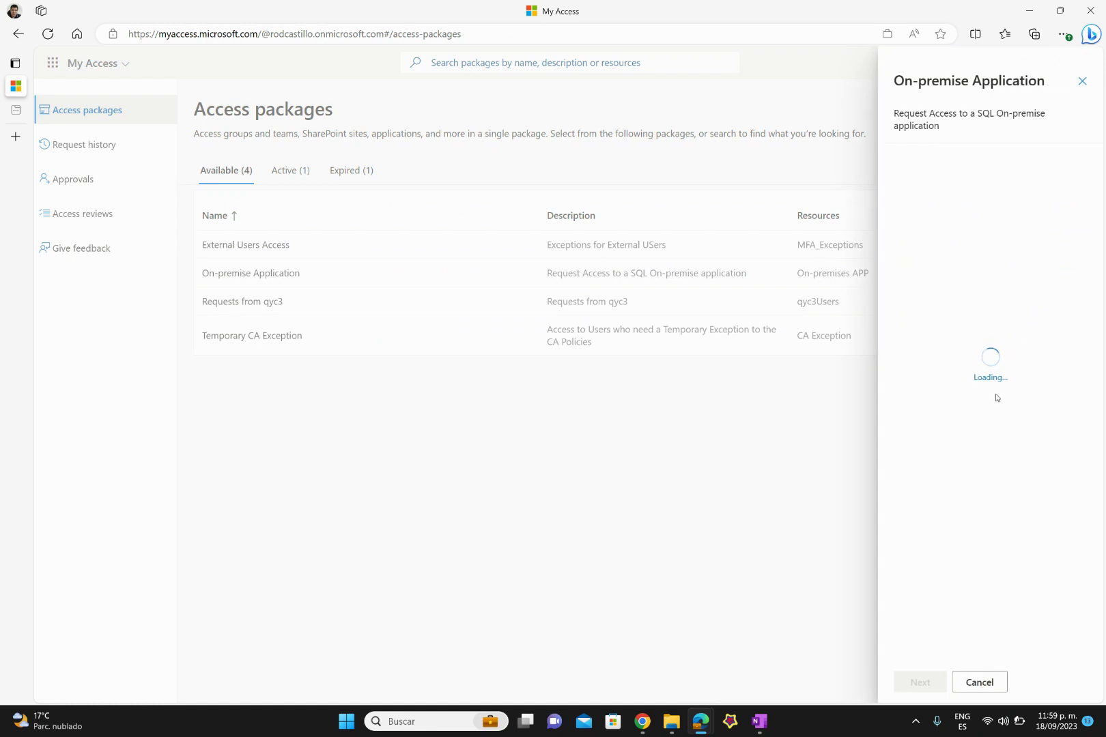
{"action": "left_click", "coordinate": [947, 249]}
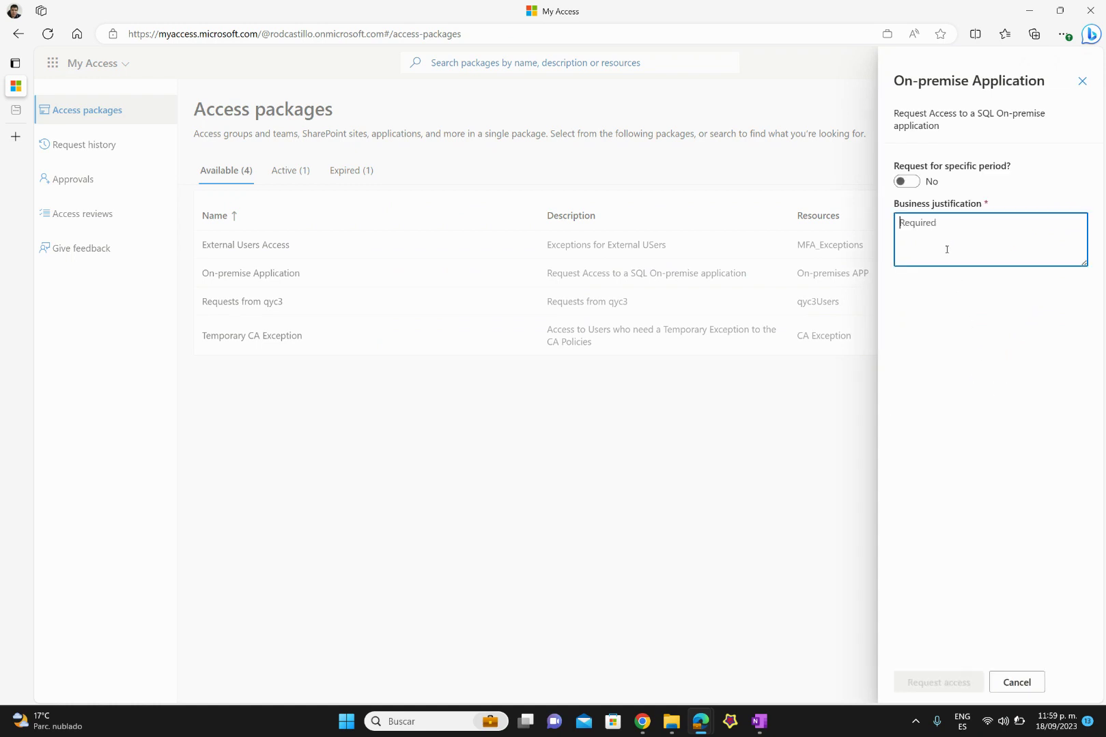
{"action": "type", "text": "need"}
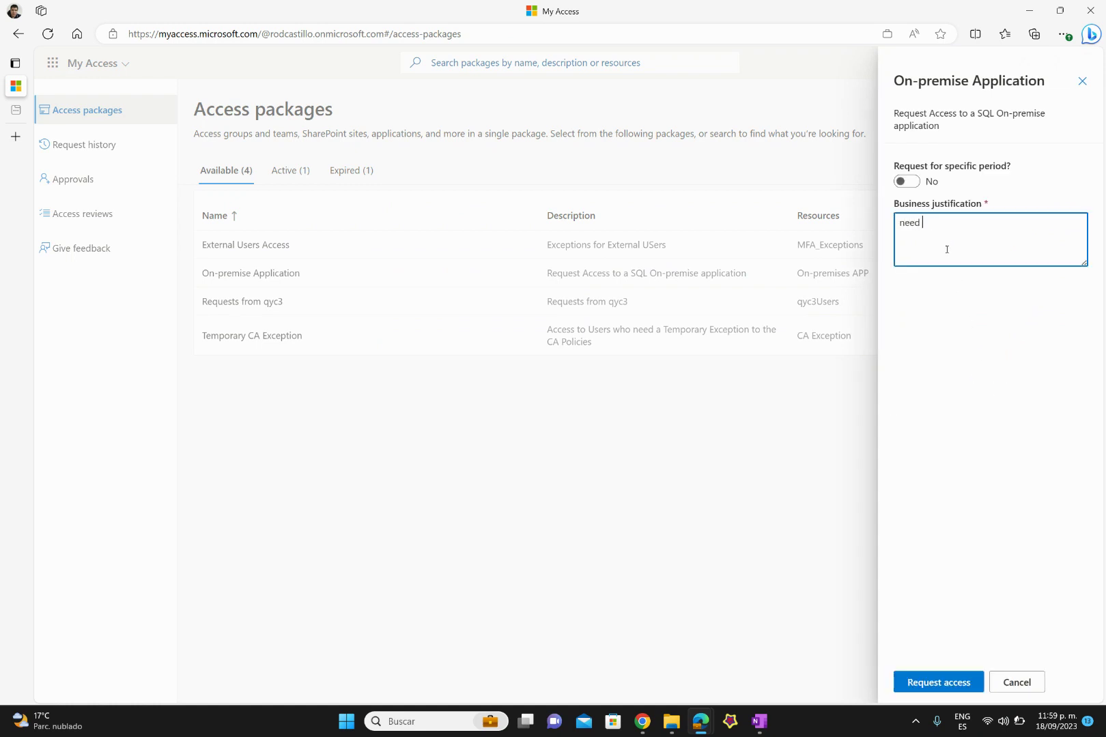
{"action": "type", "text": " access"}
{"action": "key", "text": "Return"}
{"action": "left_click", "coordinate": [959, 682]}
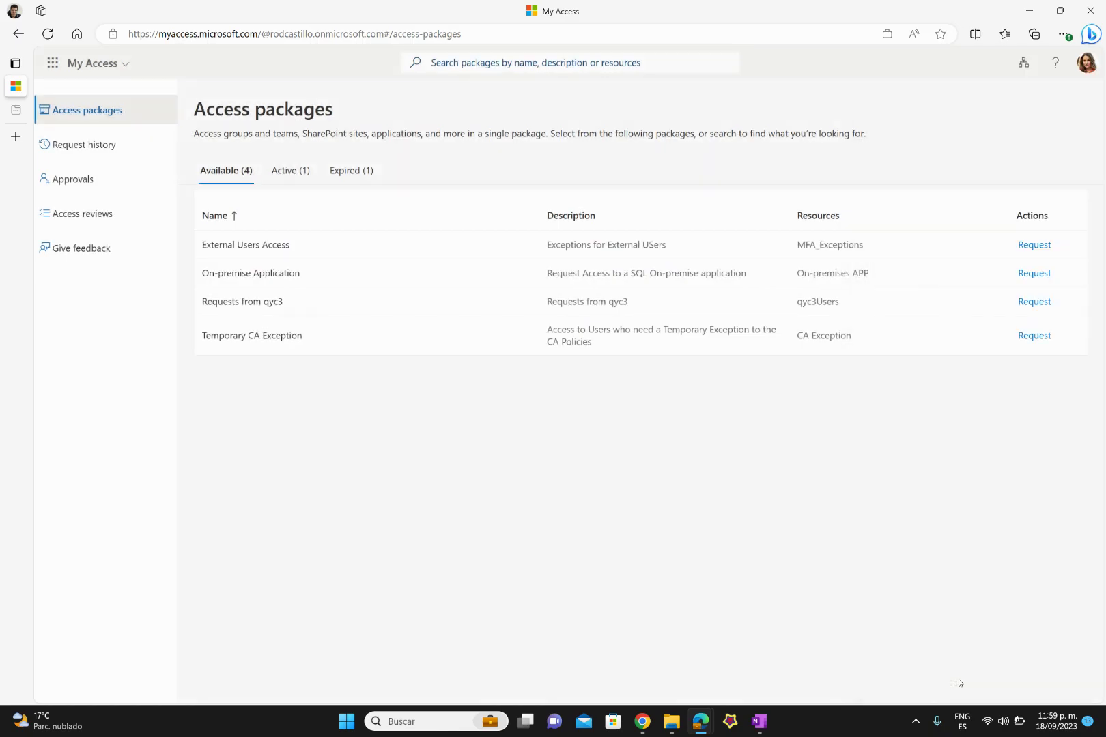
Switch to the approver's My Access page in the InPrivate window and refresh the pending approvals
{"action": "key", "text": "alt+Tab"}
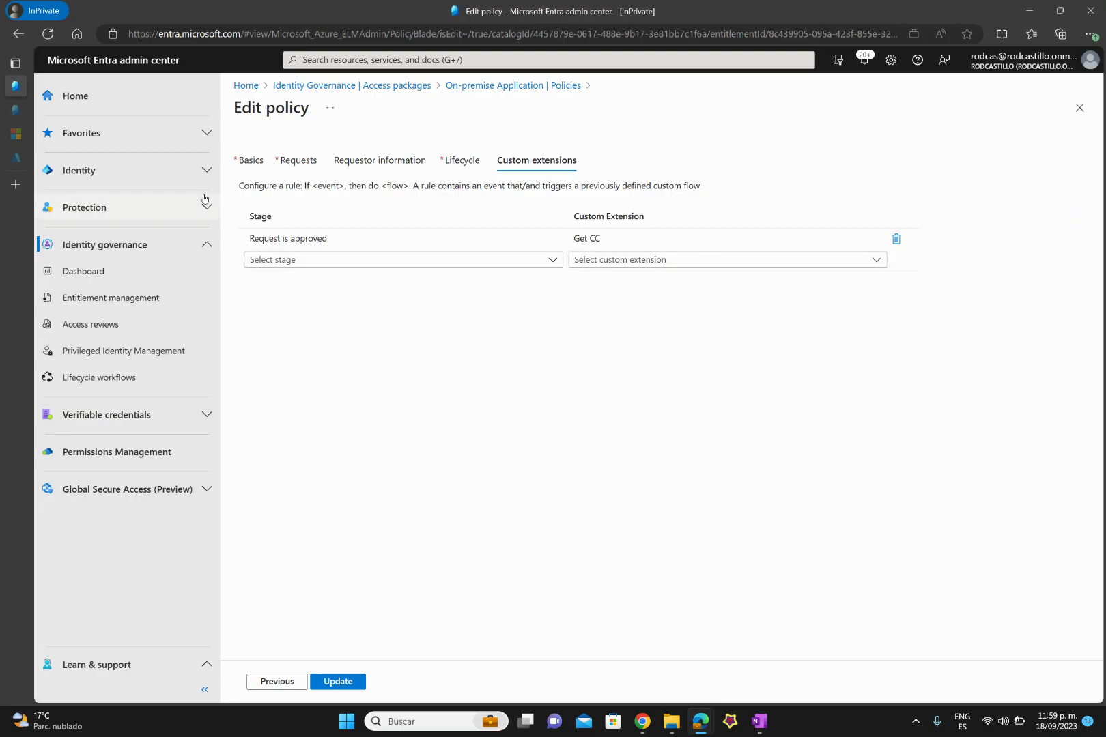
{"action": "left_click", "coordinate": [15, 134]}
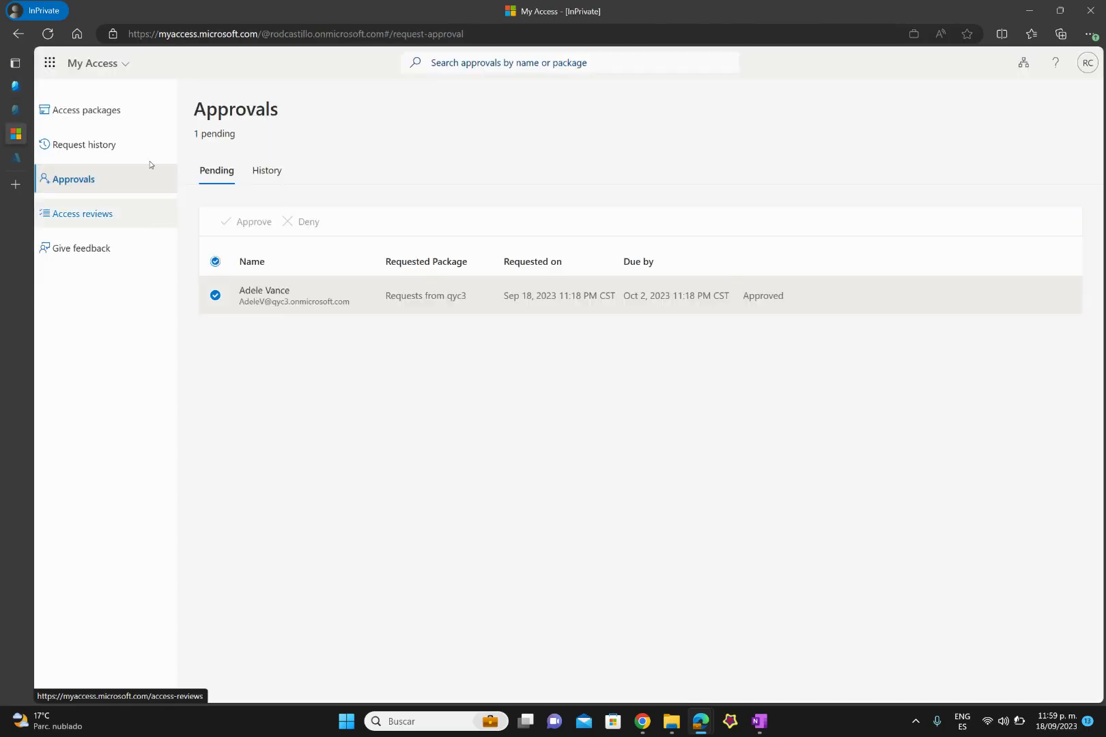
{"action": "left_click", "coordinate": [48, 34]}
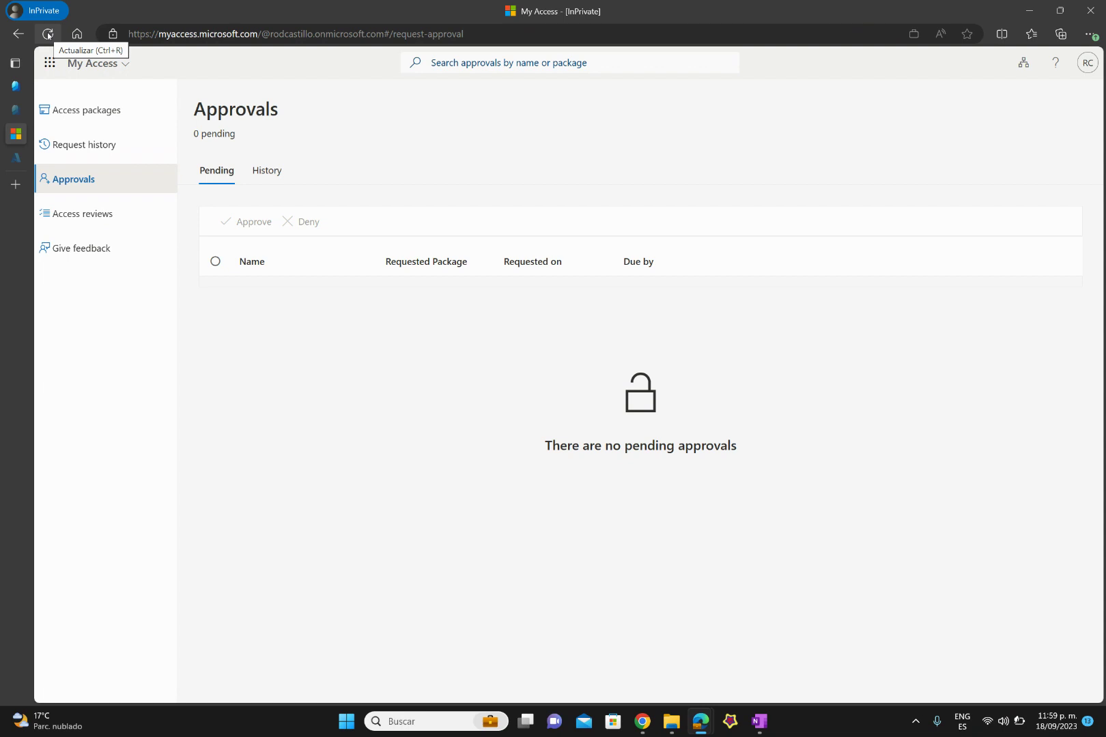
{"action": "left_click", "coordinate": [48, 33]}
{"action": "left_click", "coordinate": [48, 32]}
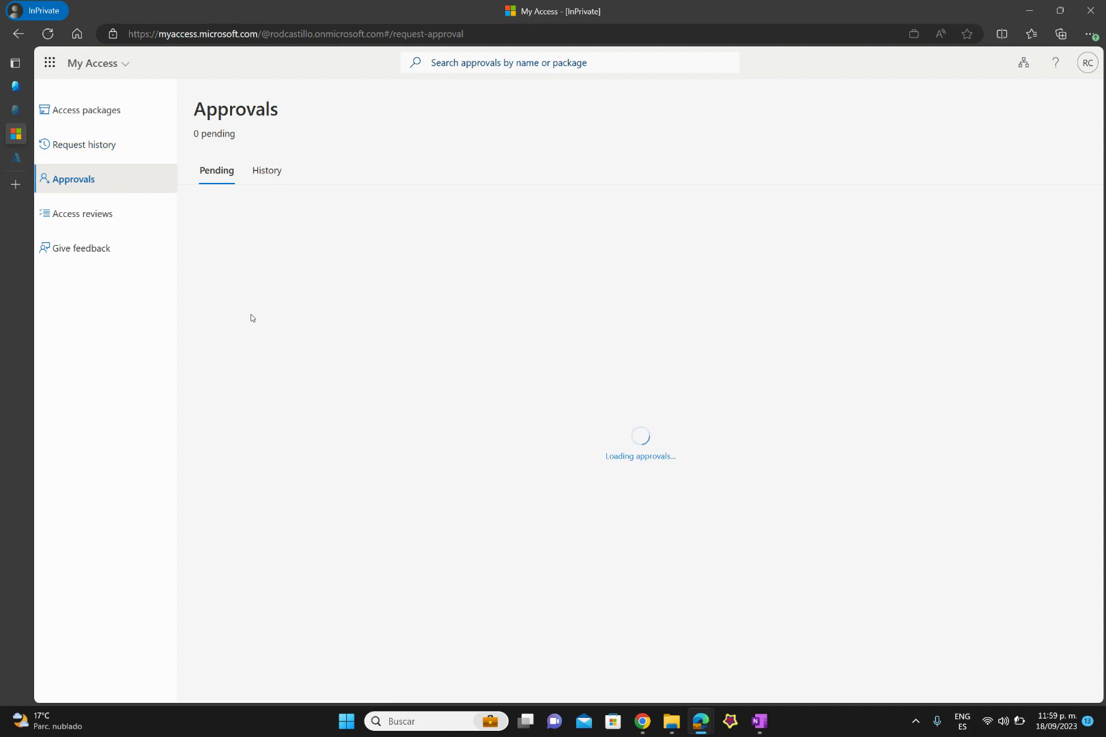
Approve the pending On-premise Application request with the reason "need access" and submit the decision
{"action": "left_click", "coordinate": [213, 295]}
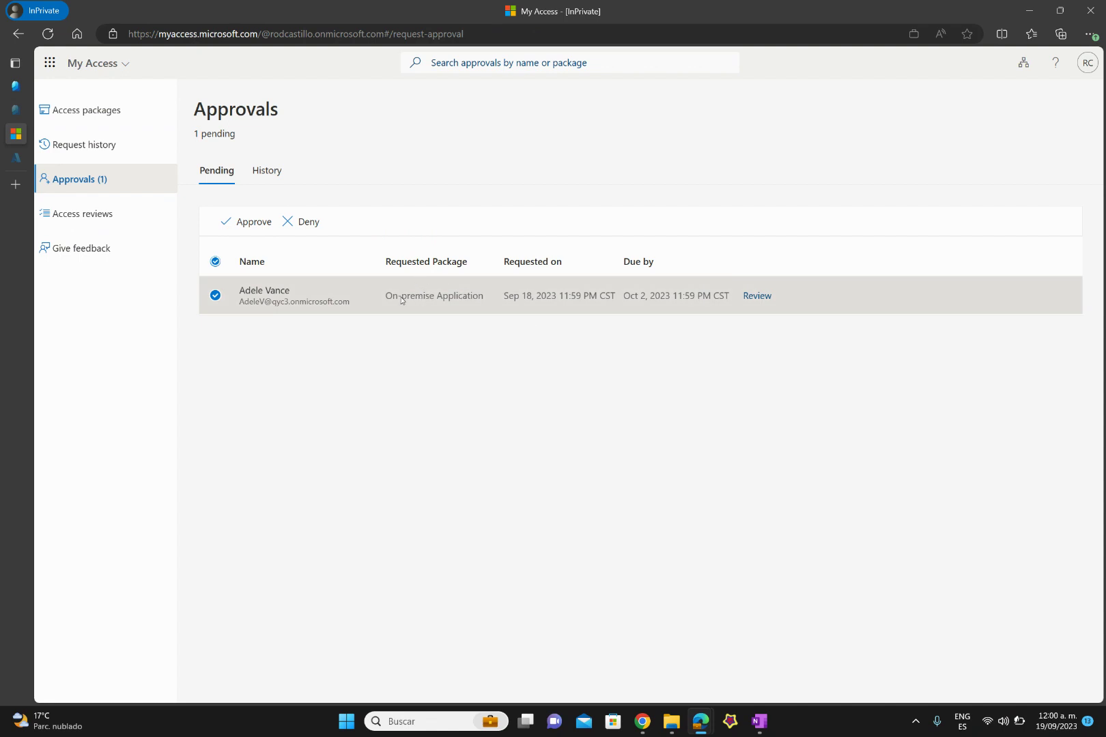
{"action": "left_click", "coordinate": [248, 224]}
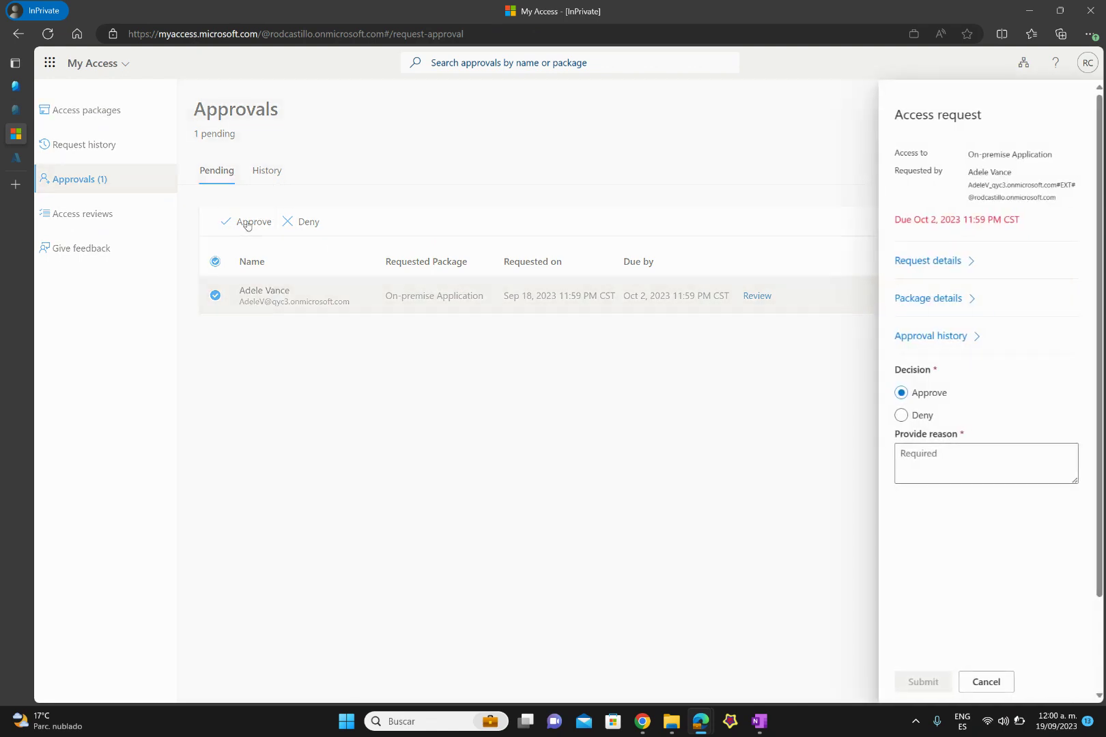
{"action": "left_click", "coordinate": [961, 462]}
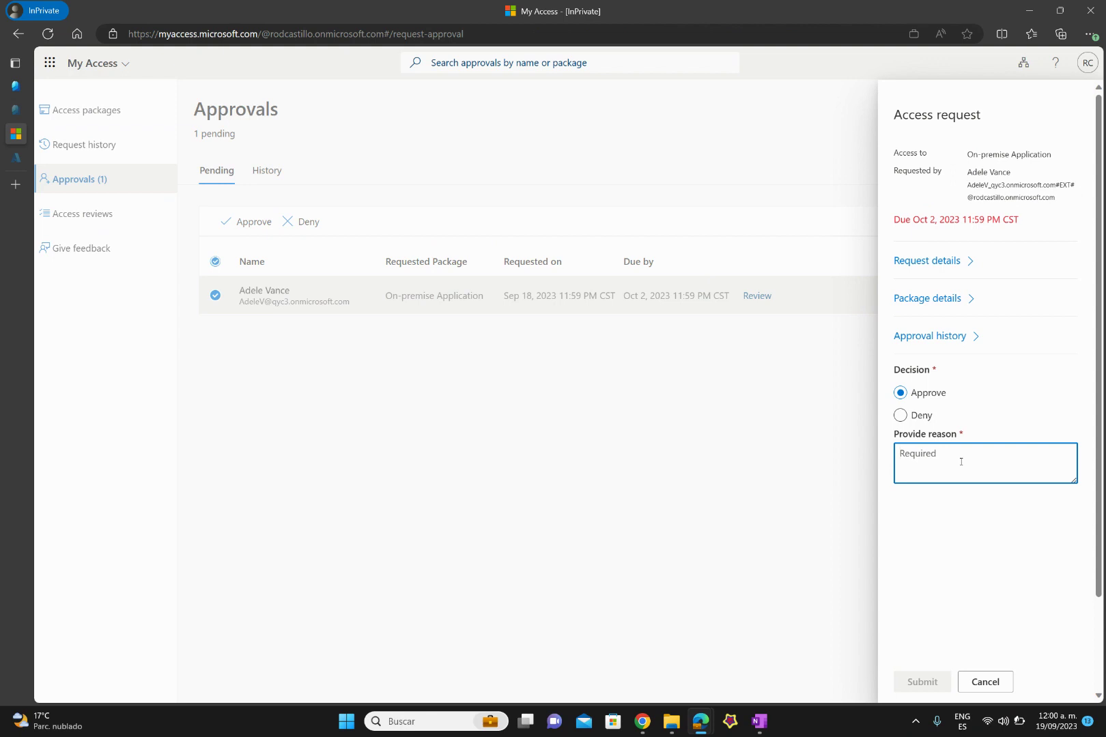
{"action": "type", "text": "need acc"}
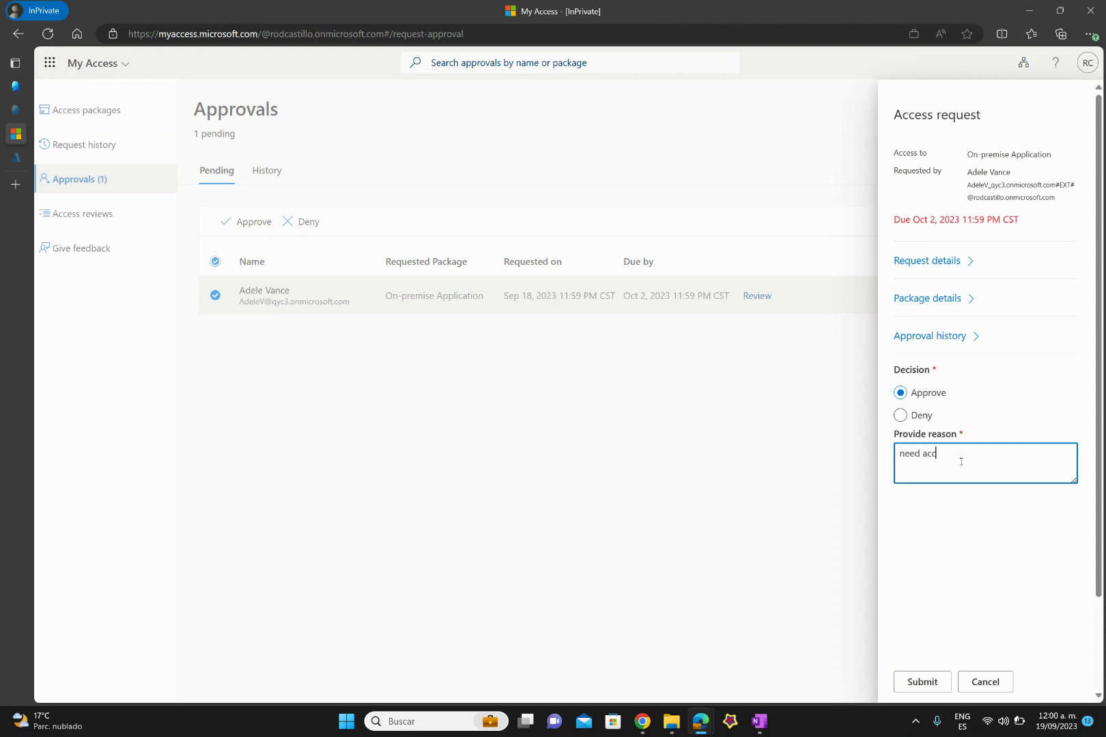
{"action": "type", "text": "ess"}
{"action": "left_click", "coordinate": [922, 683]}
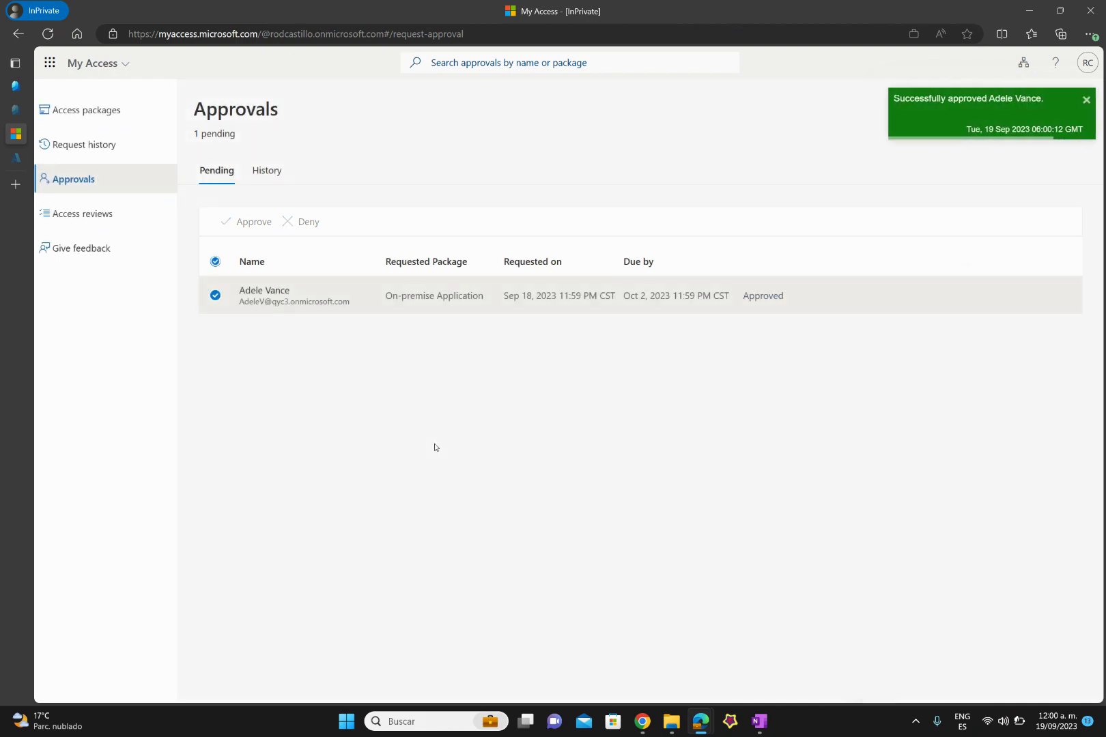
Return to the Entra admin center and check the refreshed assignments of the On-premise Application access package
{"action": "left_click", "coordinate": [14, 114]}
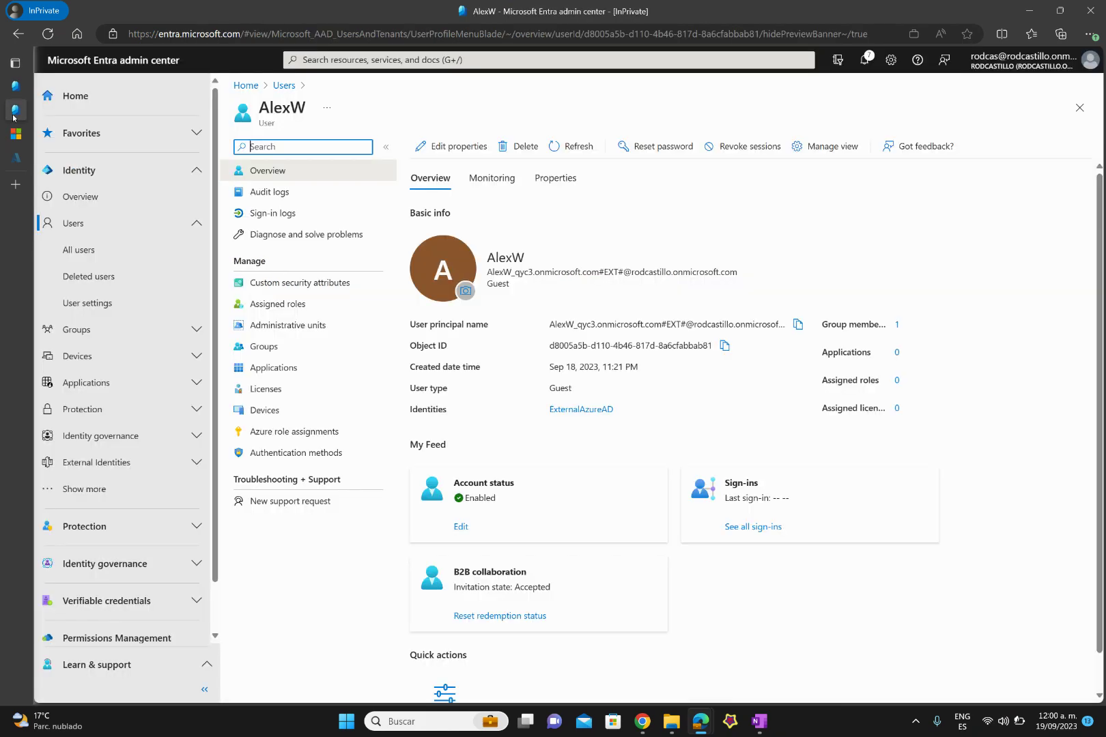
{"action": "left_click", "coordinate": [15, 86]}
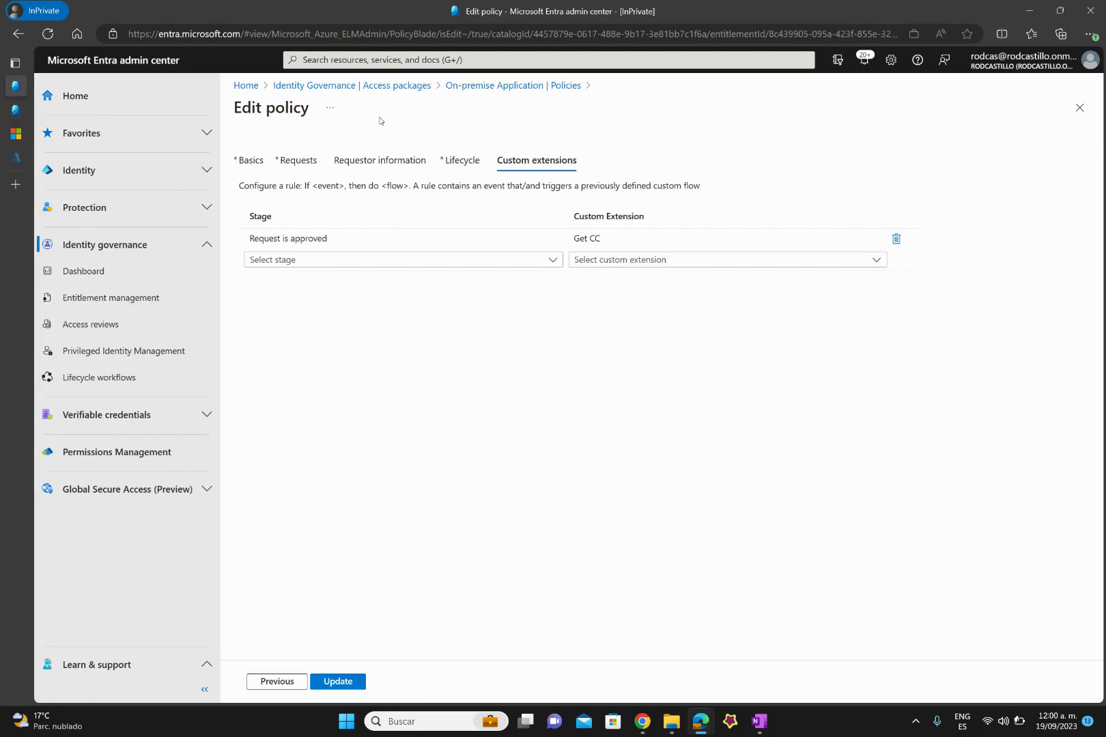
{"action": "left_click", "coordinate": [403, 86]}
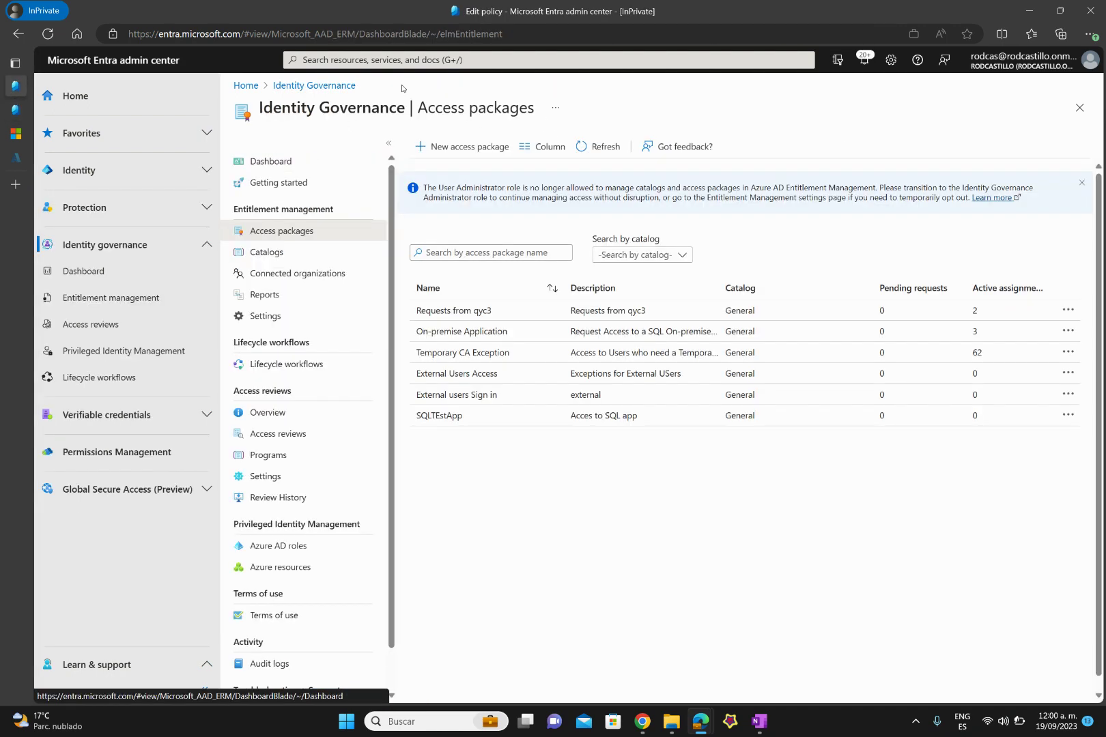
{"action": "left_click", "coordinate": [456, 333]}
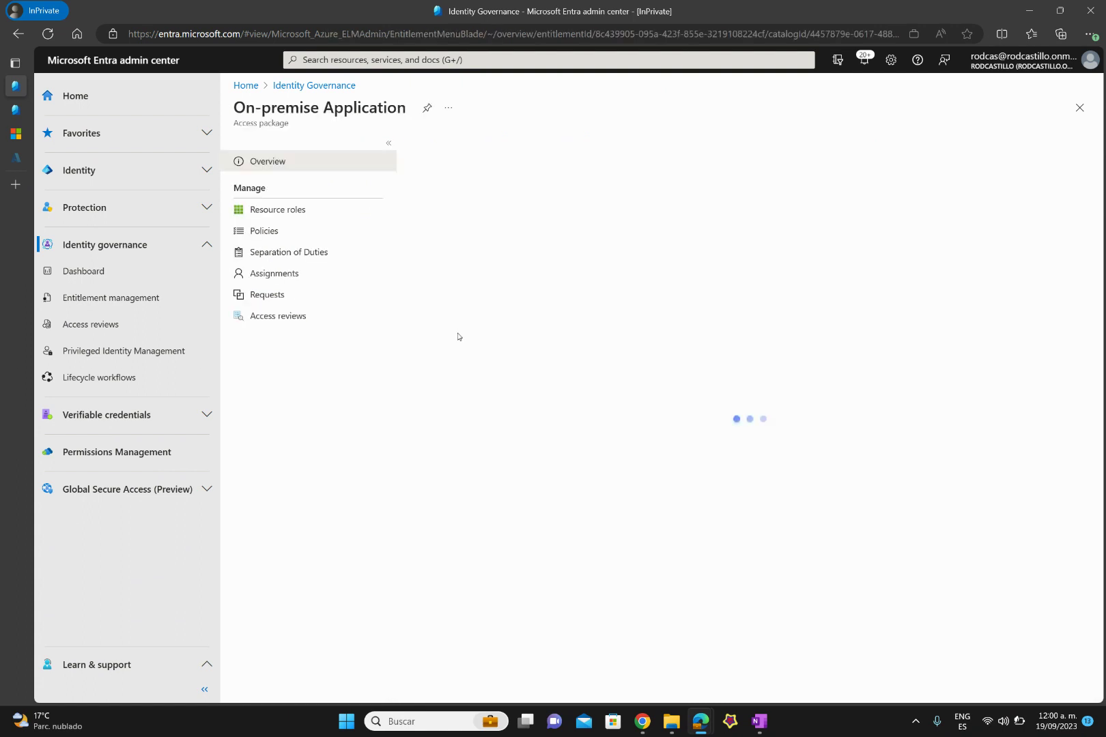
{"action": "left_click", "coordinate": [292, 278]}
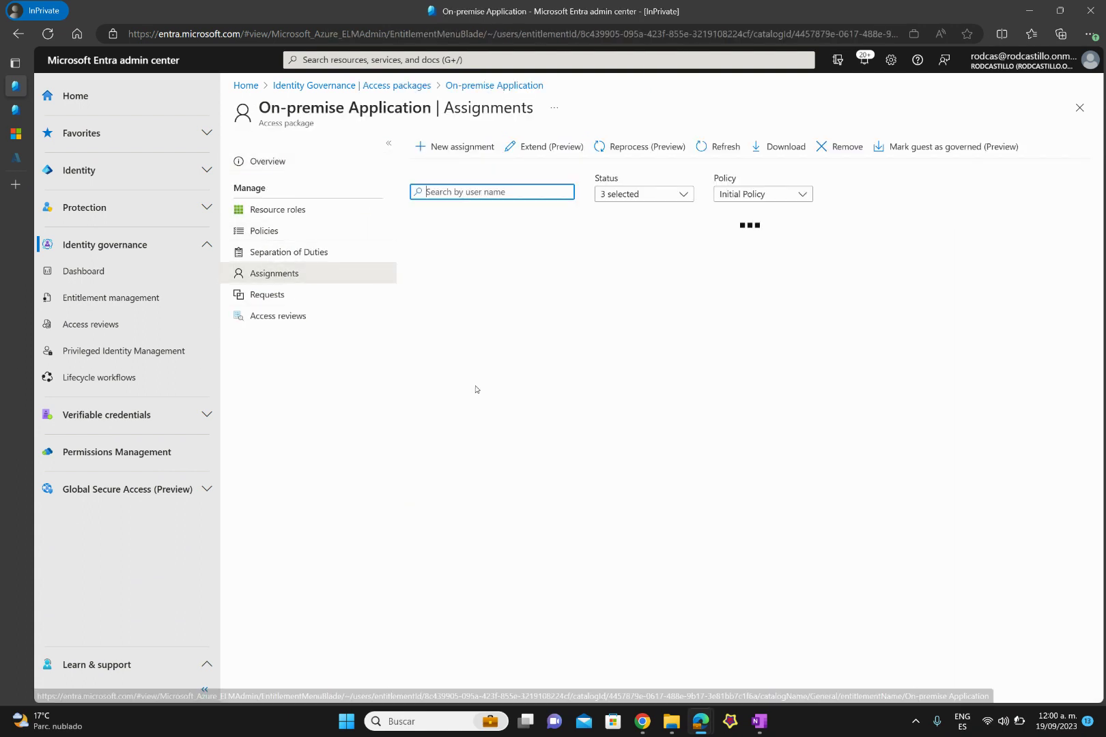
{"action": "left_click", "coordinate": [737, 154]}
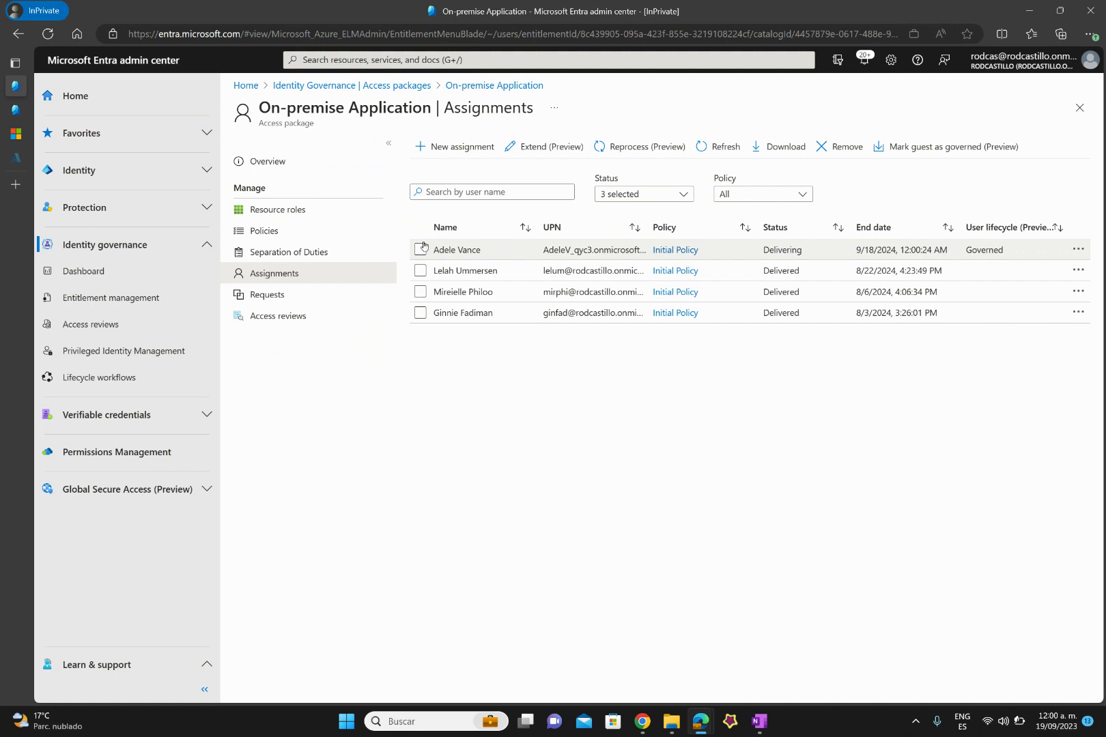
Switch to the Azure portal and open the GetCC logic app's run from 9/19/2023, 12:00 AM
{"action": "left_click", "coordinate": [21, 157]}
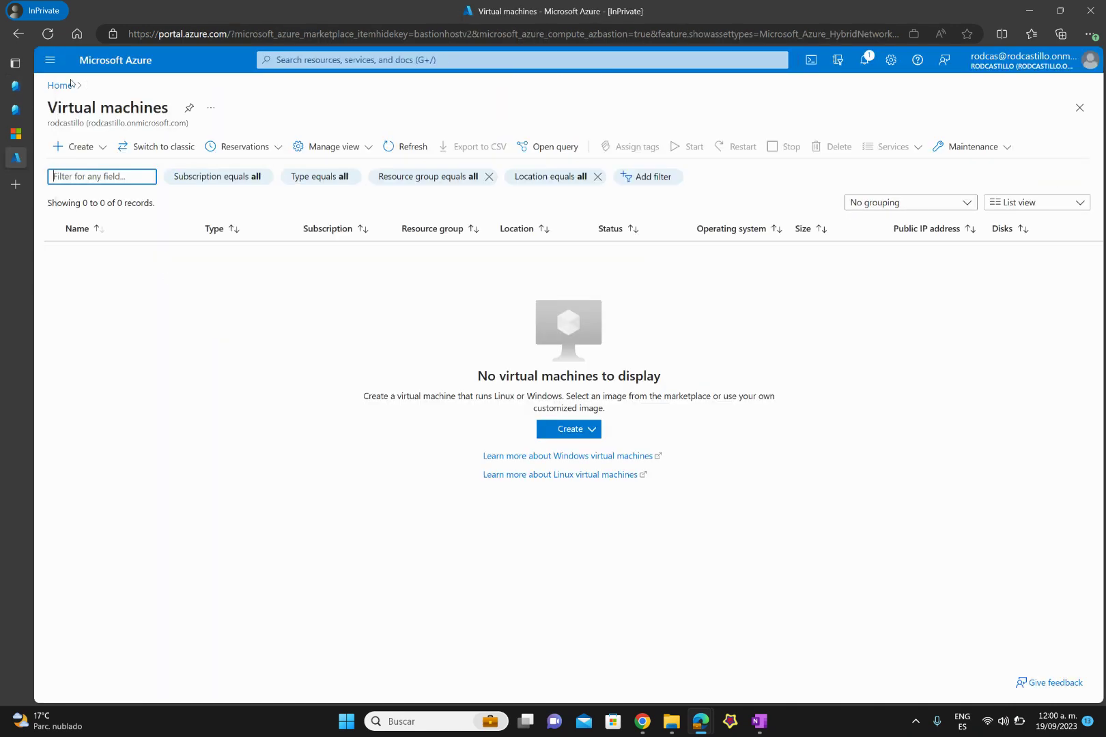
{"action": "left_click", "coordinate": [59, 86]}
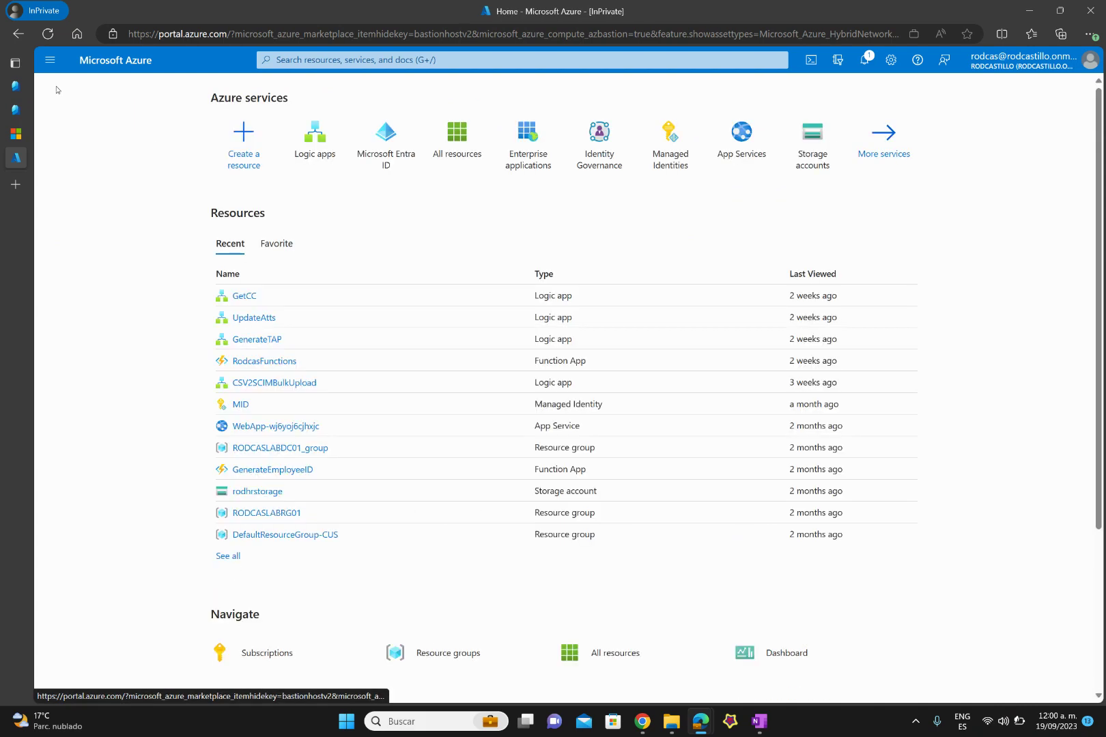
{"action": "left_click", "coordinate": [243, 296]}
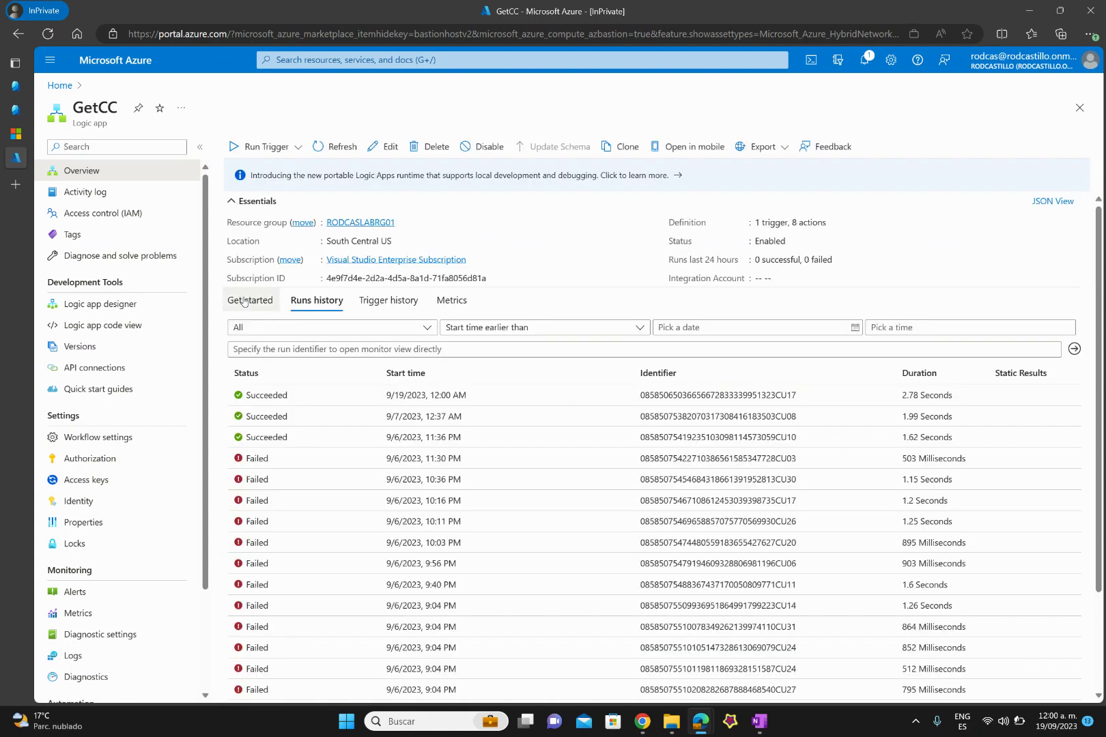
{"action": "left_click", "coordinate": [423, 395]}
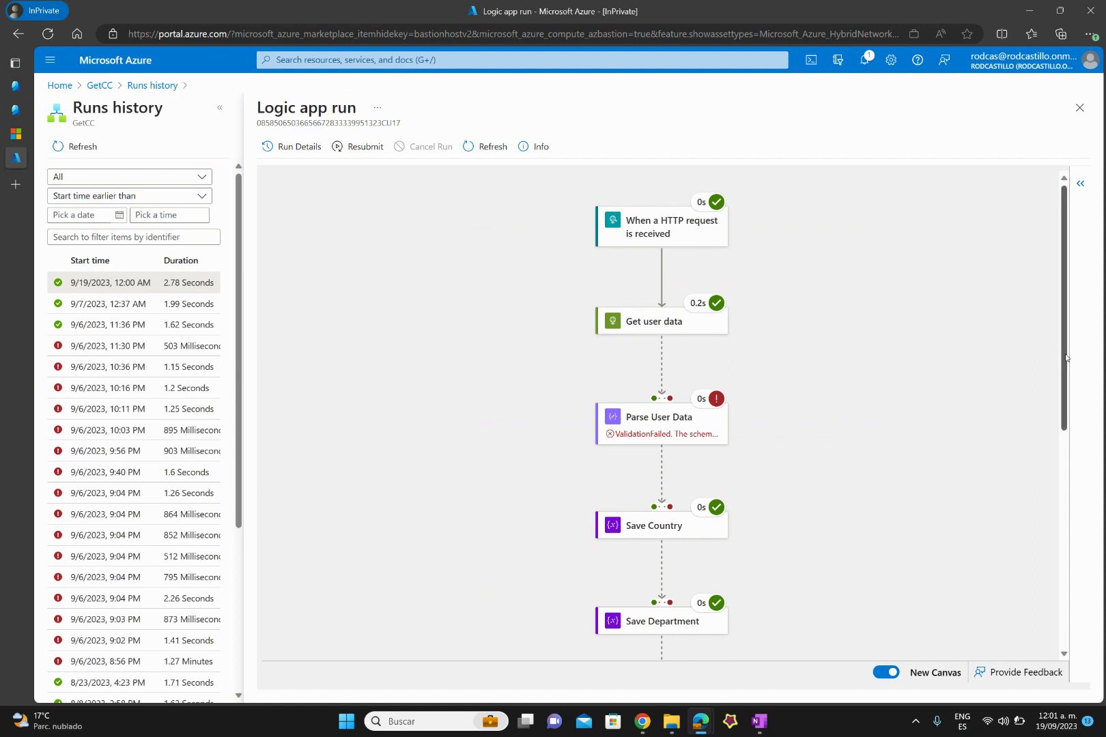
Examine the inputs and outputs of the run's Get CC, Parse cc and Update Attribute actions
{"action": "scroll", "coordinate": [1066, 357], "scroll_direction": "down", "scroll_amount": 3}
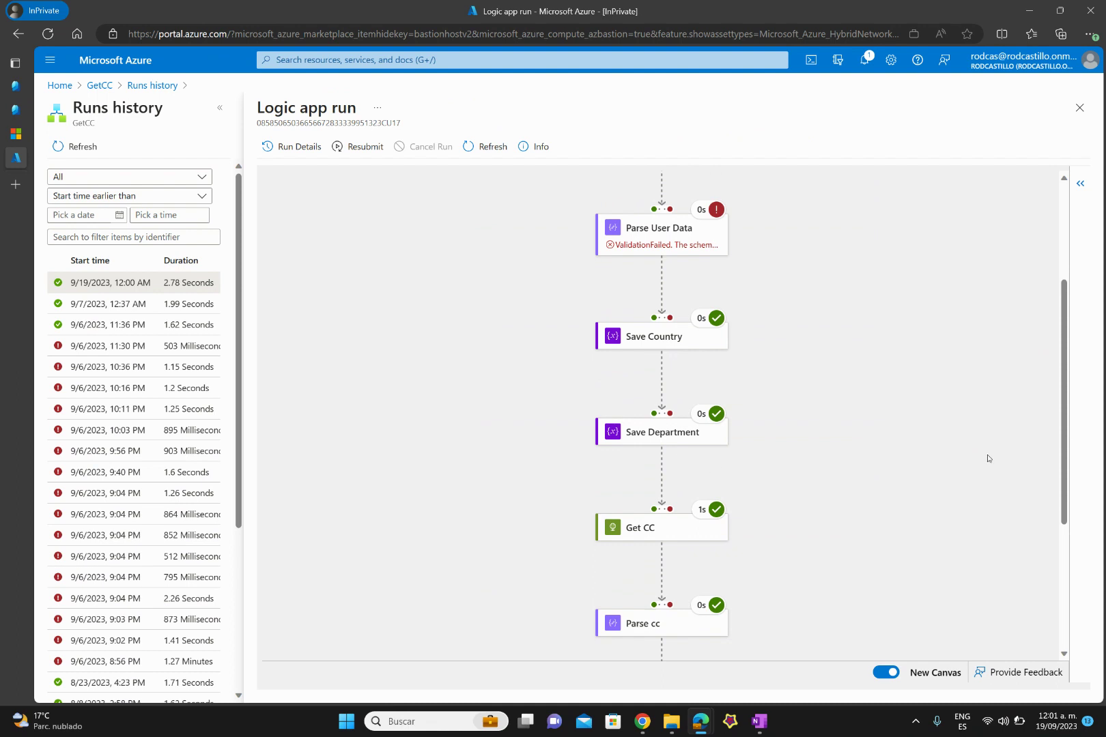
{"action": "scroll", "coordinate": [1059, 470], "scroll_direction": "down", "scroll_amount": 1}
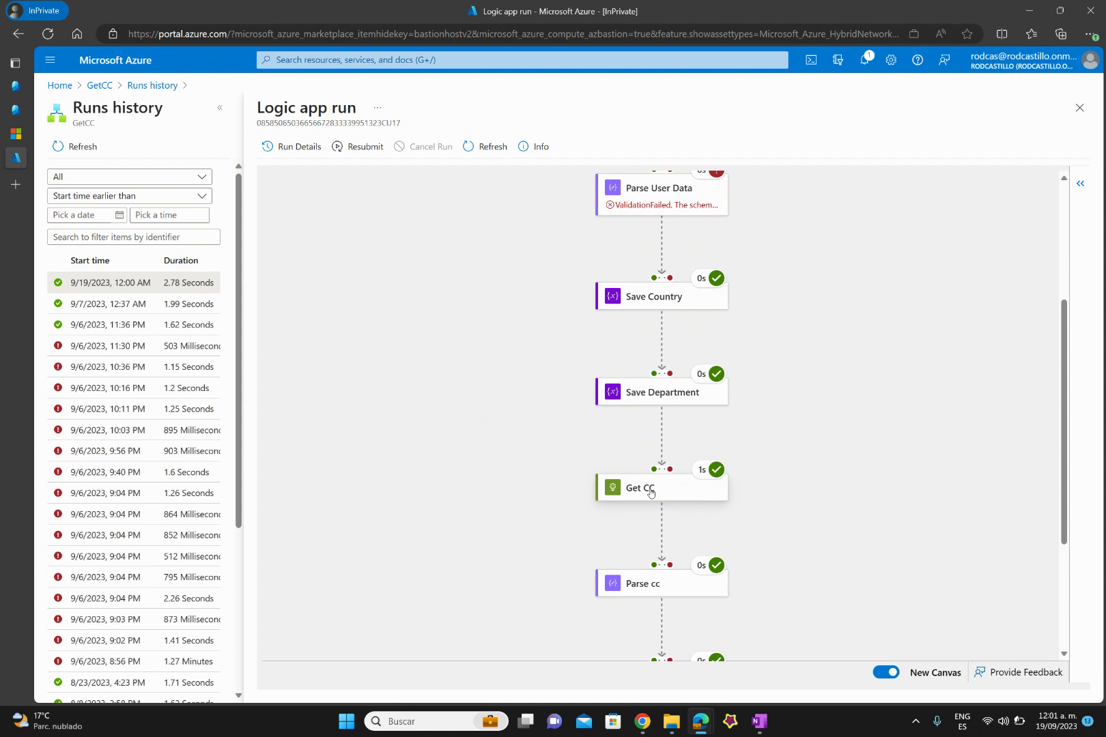
{"action": "left_click", "coordinate": [650, 489]}
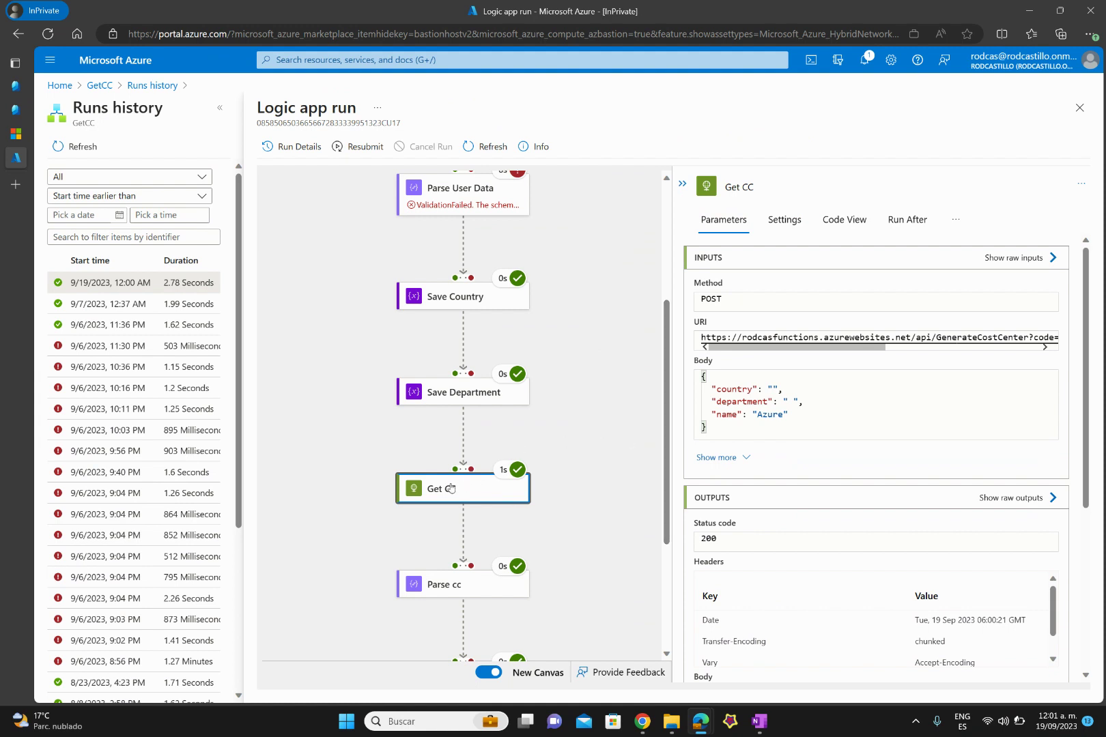
{"action": "left_click_drag", "start_coordinate": [868, 352], "coordinate": [907, 366]}
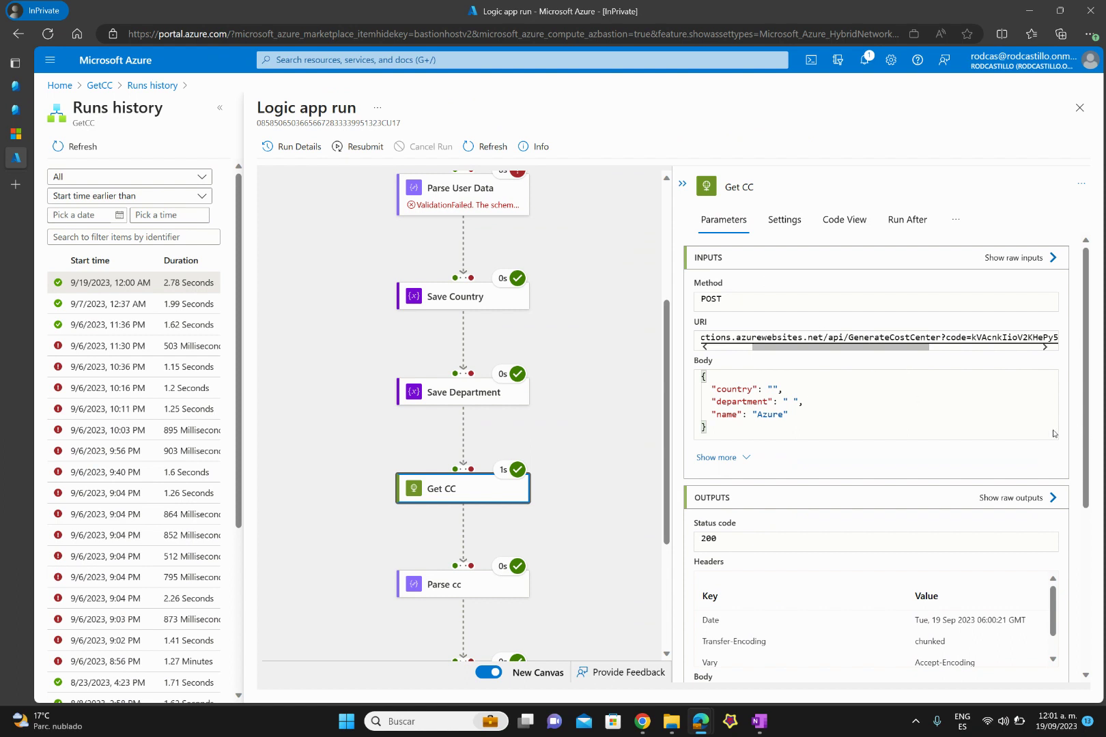
{"action": "left_click", "coordinate": [440, 588]}
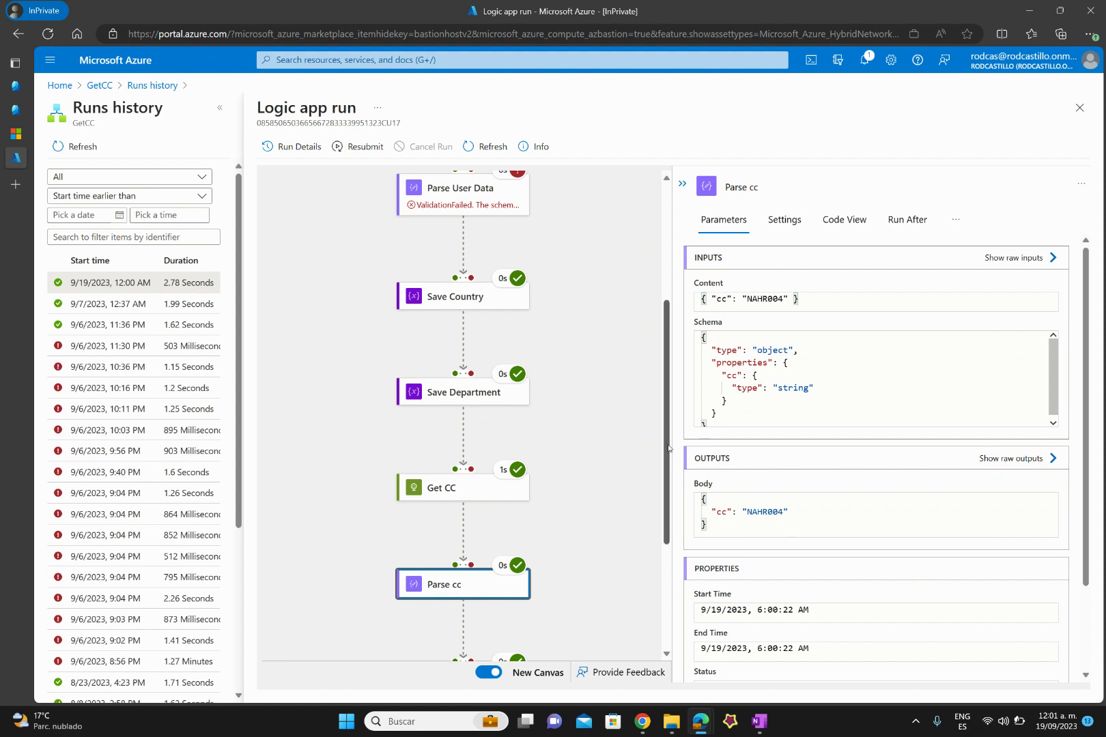
{"action": "scroll", "coordinate": [669, 448], "scroll_direction": "down", "scroll_amount": 3}
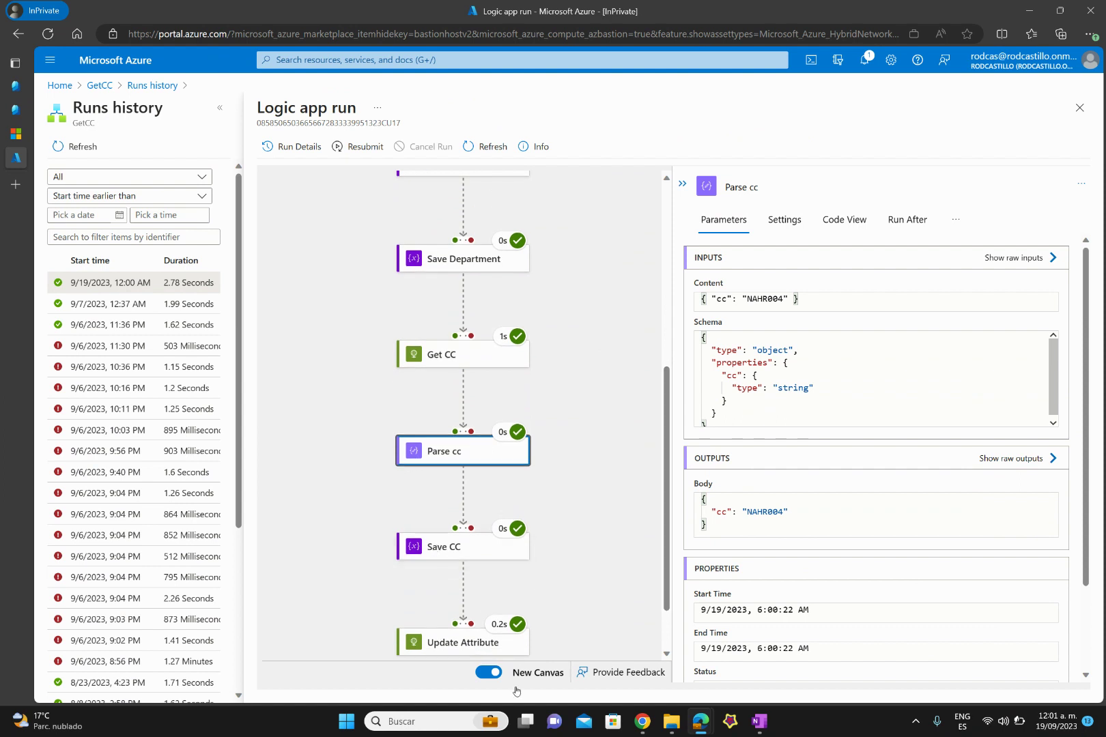
{"action": "left_click", "coordinate": [471, 653]}
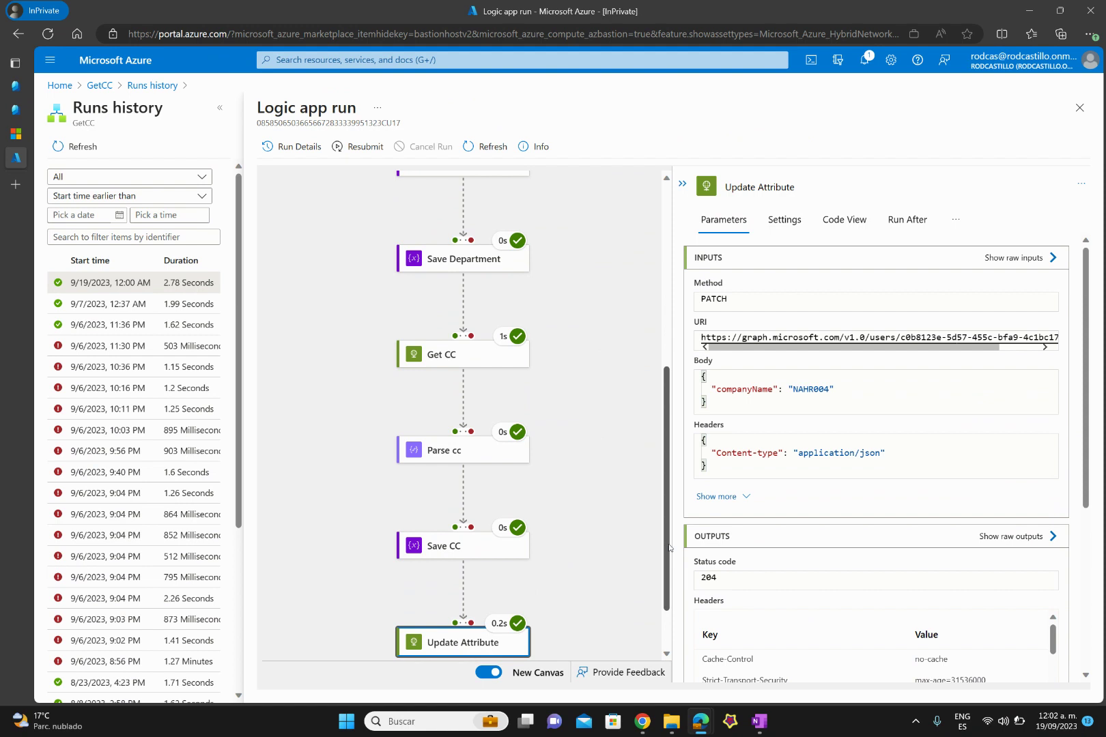
{"action": "key", "text": "alt+Tab"}
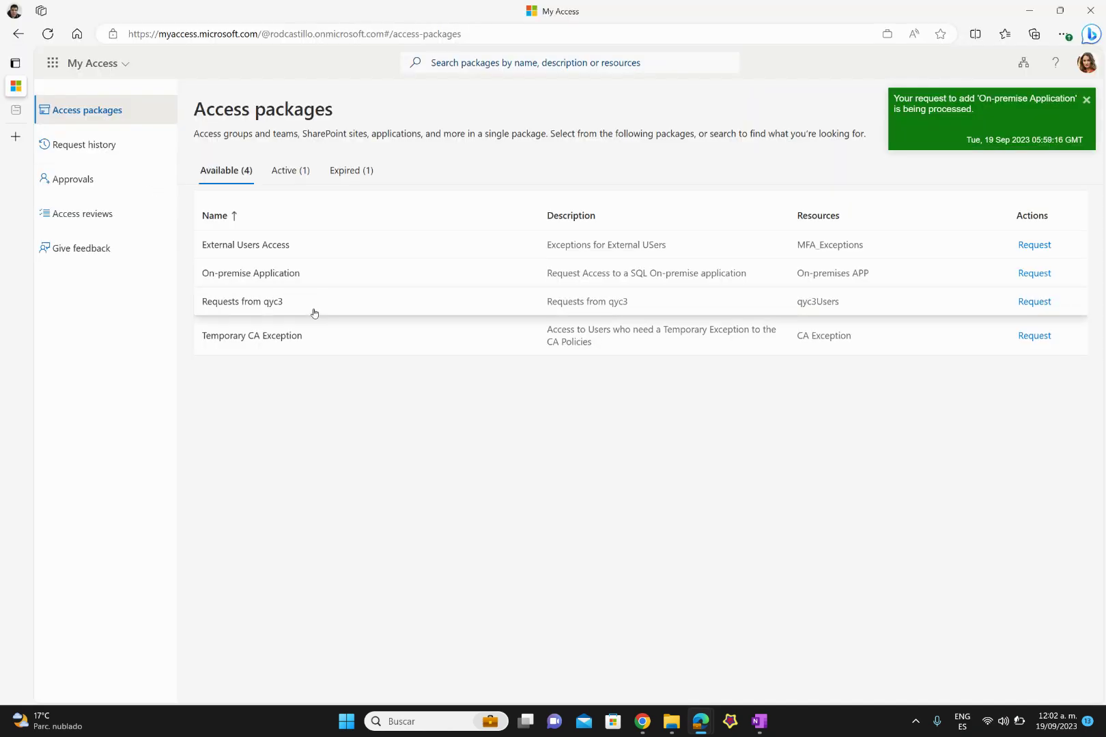
{"action": "key", "text": "alt+Tab"}
{"action": "key", "text": "Tab"}
{"action": "key", "text": "alt+Tab"}
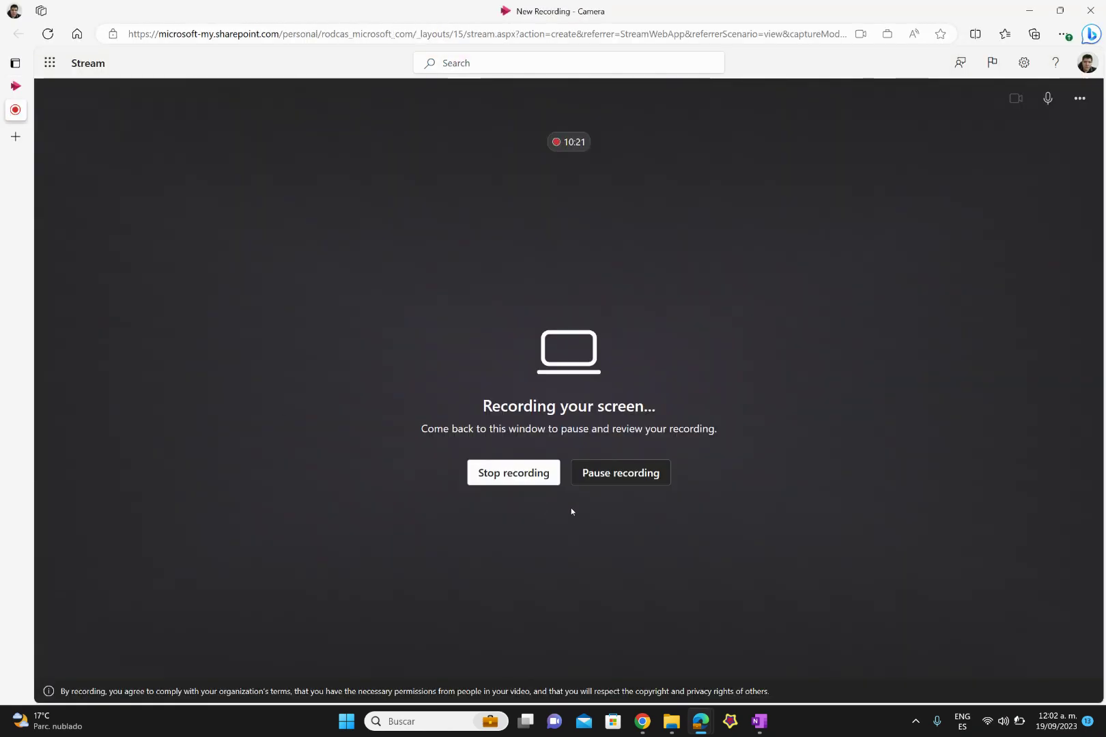